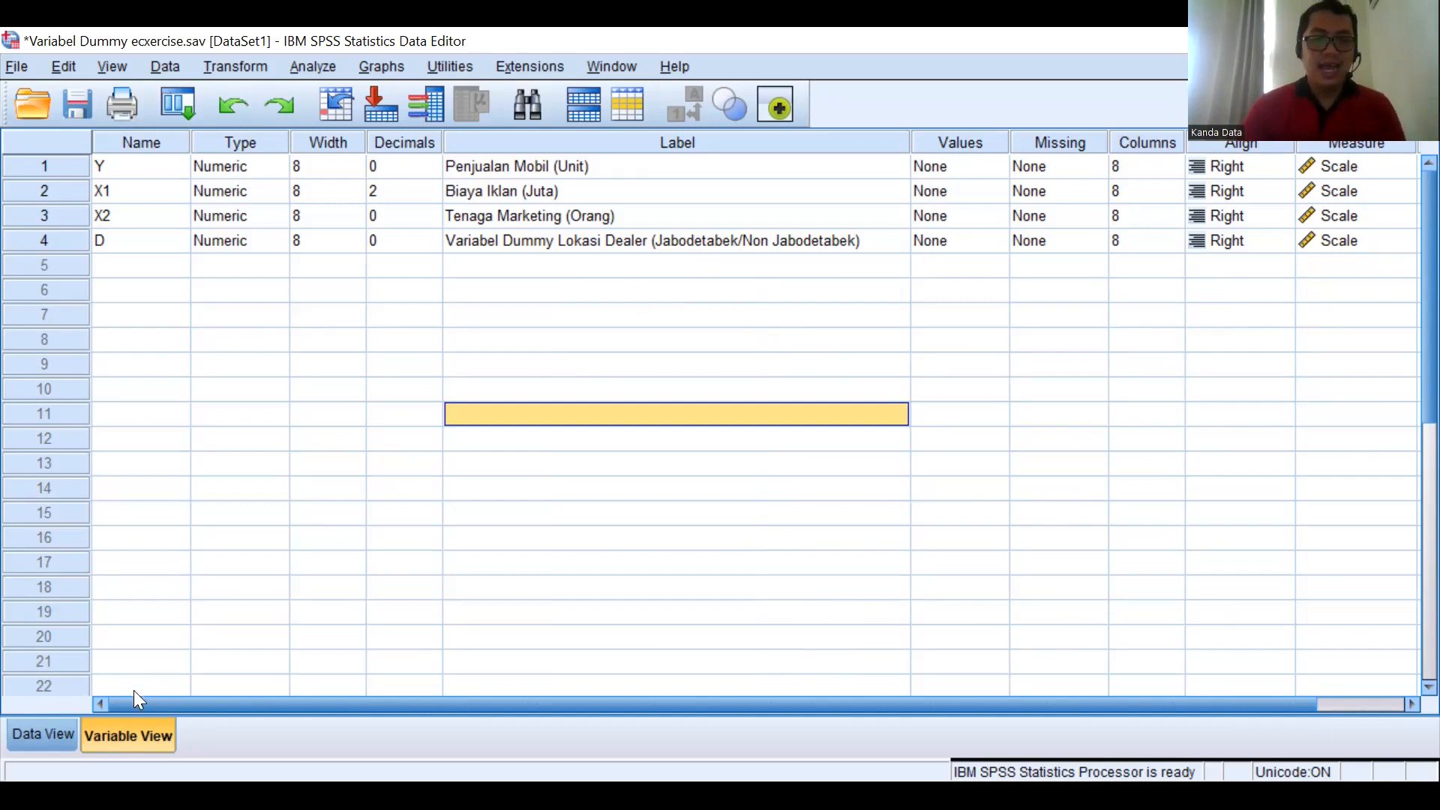
Step: From the data view, start a Linear Regression with Penjualan Mobil (Unit) [Y] as the dependent variable
{"action": "left_click", "coordinate": [63, 729]}
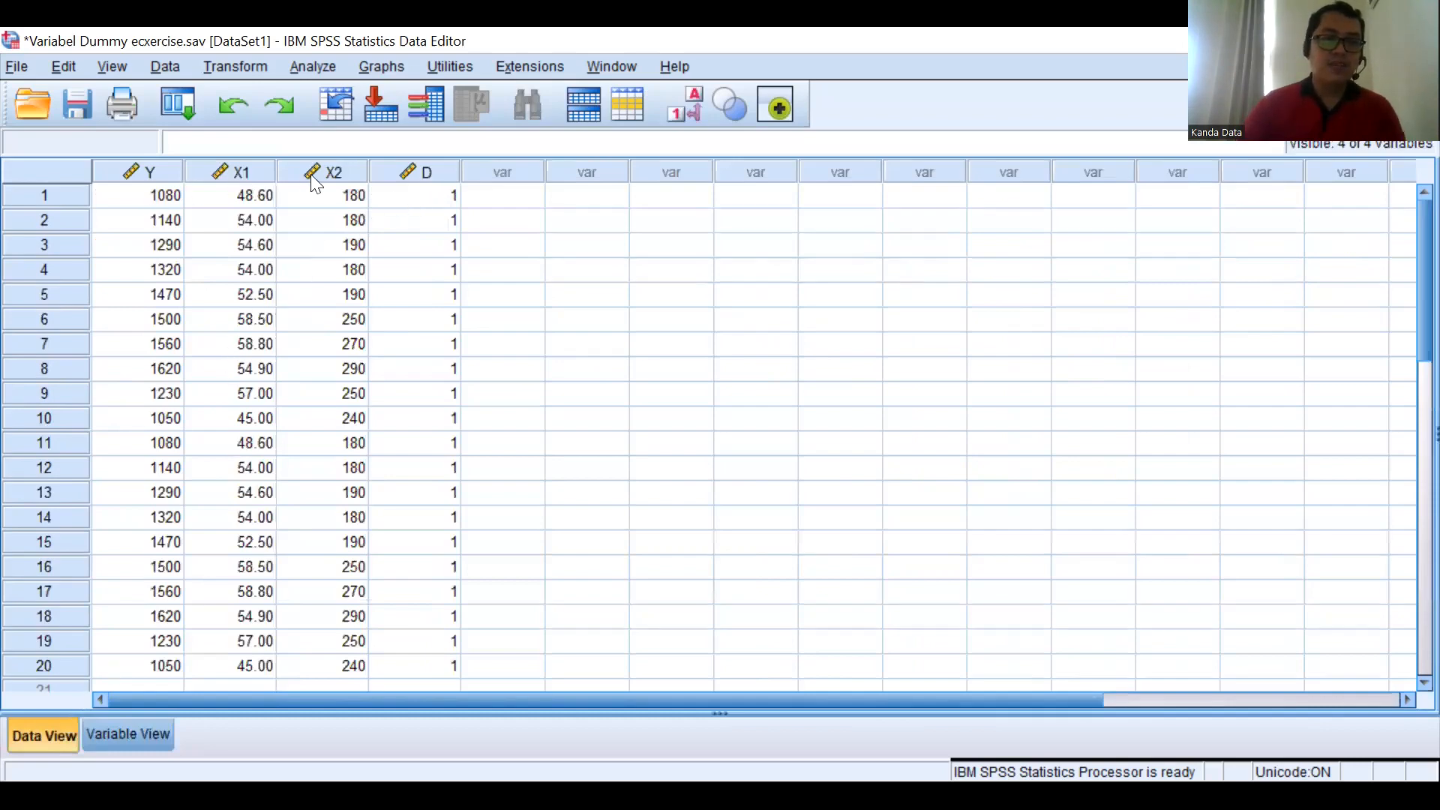
{"action": "scroll", "coordinate": [315, 292], "scroll_direction": "down", "scroll_amount": 4}
{"action": "scroll", "coordinate": [322, 296], "scroll_direction": "up", "scroll_amount": 4}
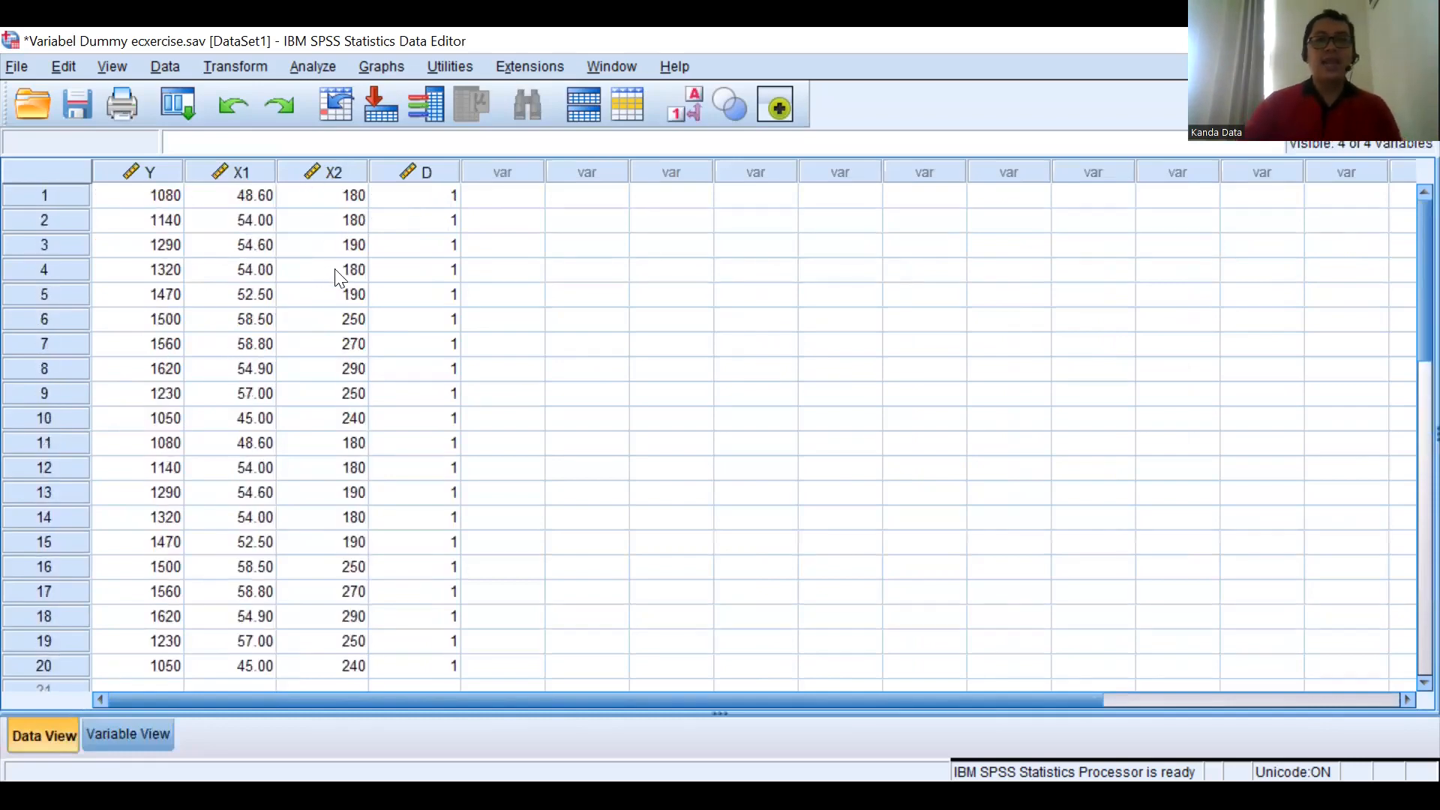
{"action": "left_click", "coordinate": [318, 68]}
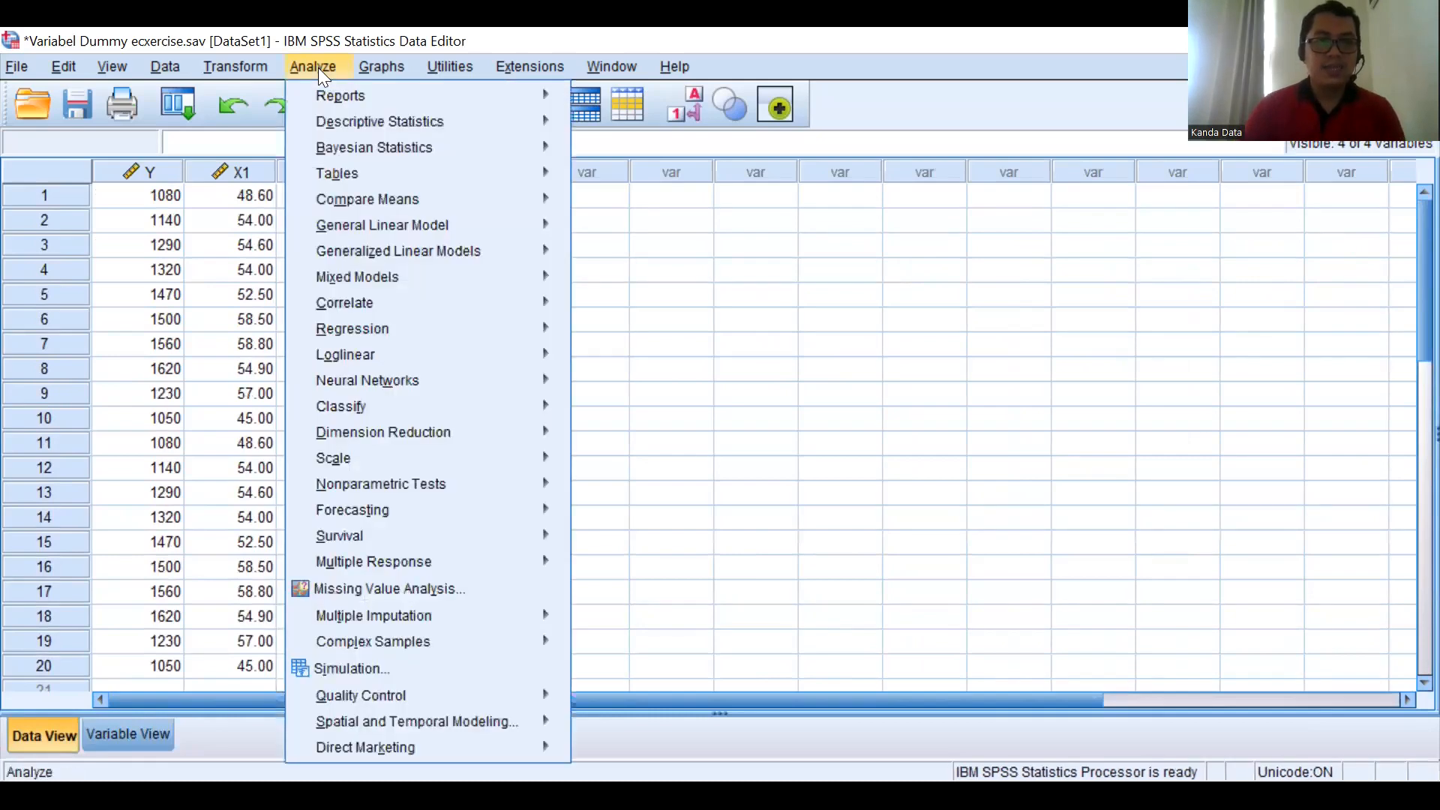
{"action": "mouse_move", "coordinate": [413, 326]}
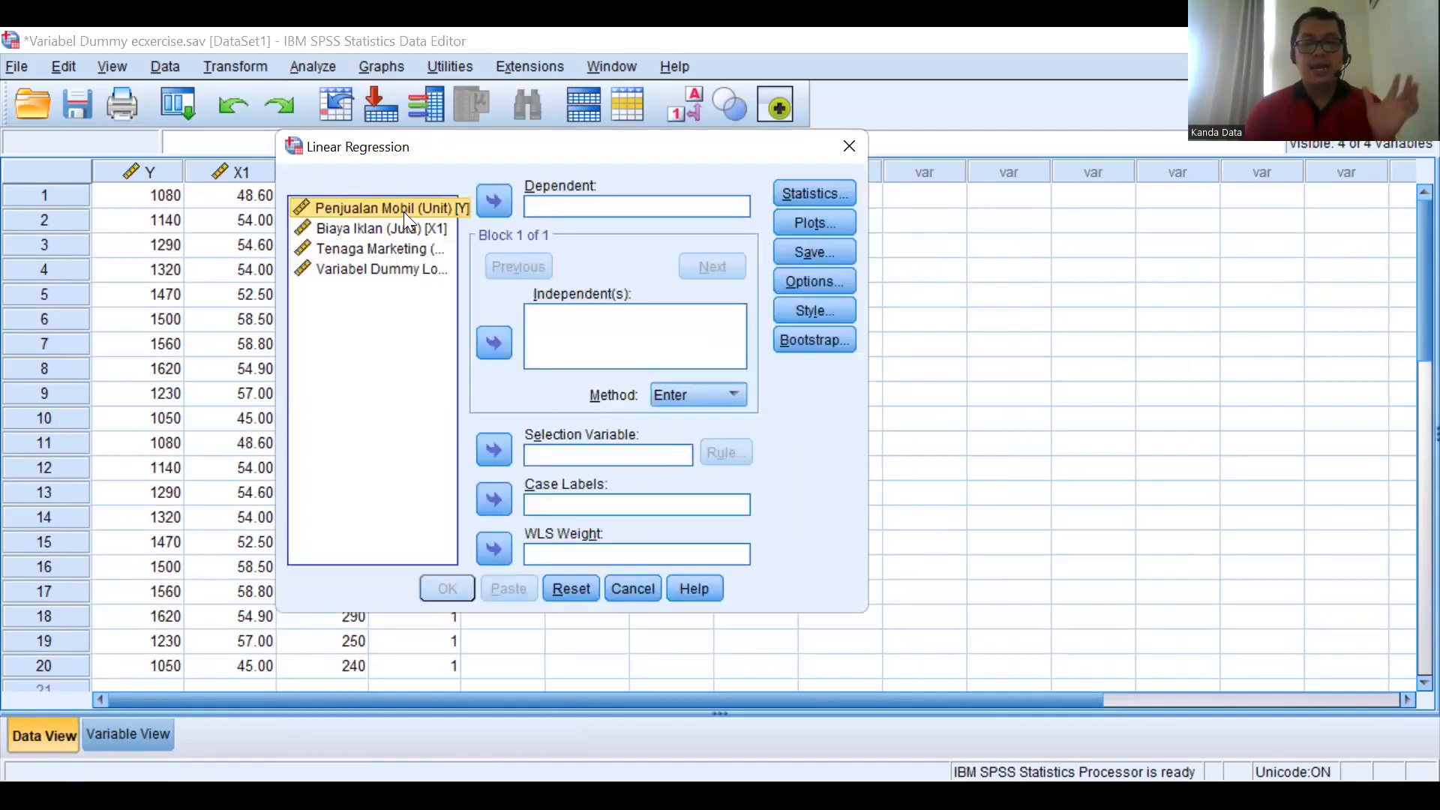
{"action": "left_click", "coordinate": [495, 203]}
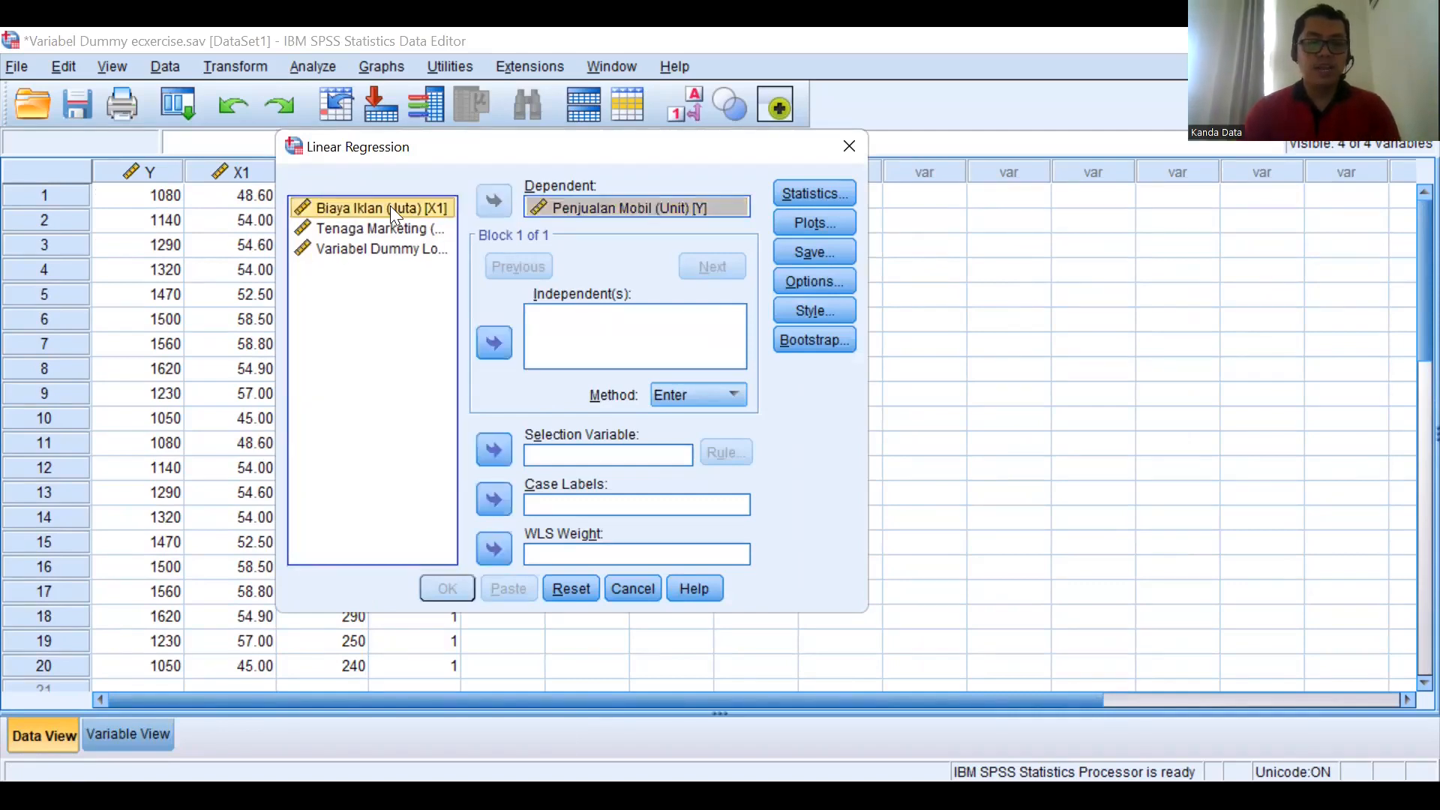
Step: Add Biaya Iklan [X1], Tenaga Marketing [X2] and the dealer-location dummy variable as independents, and run the regression
{"action": "key", "text": "ctrl+a"}
{"action": "left_click", "coordinate": [494, 343]}
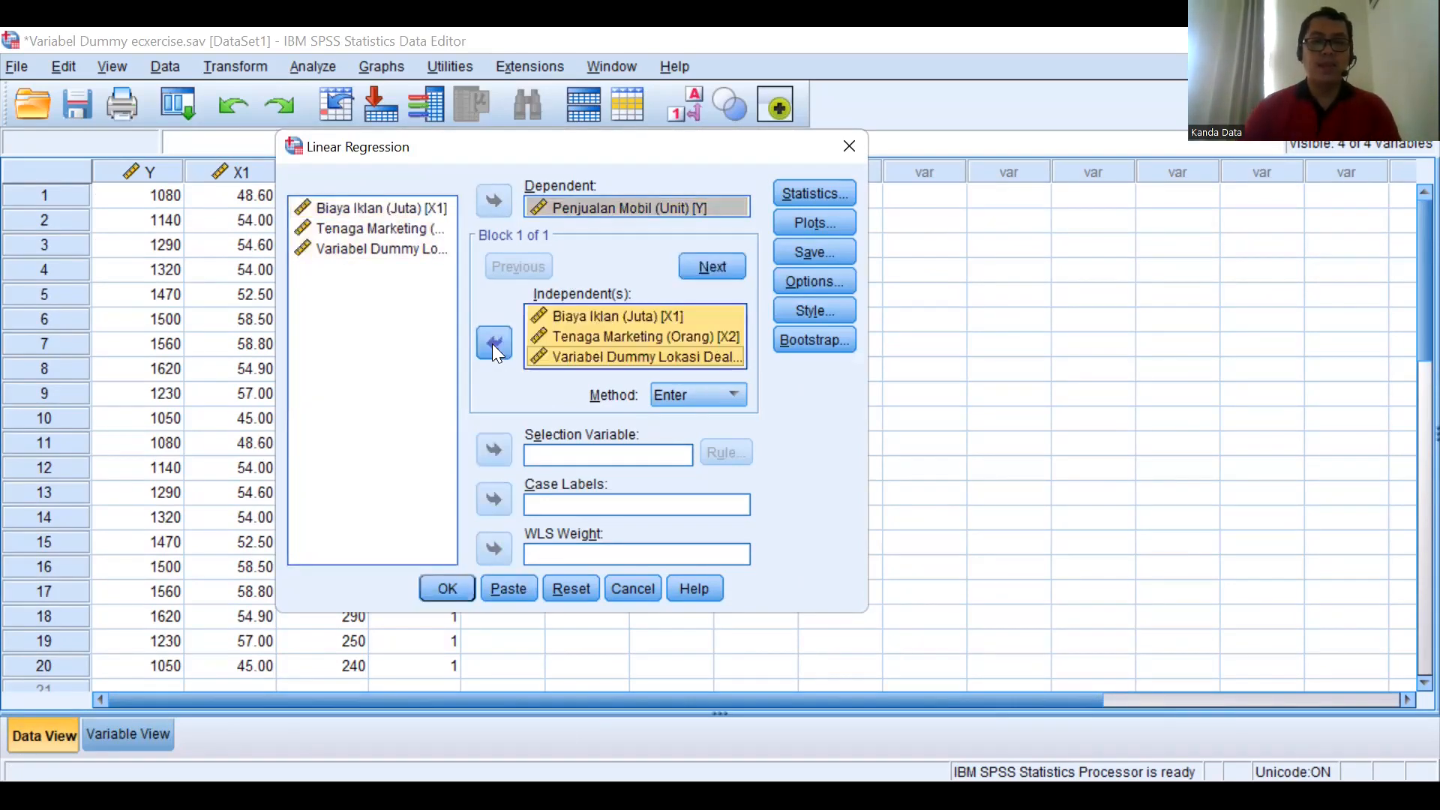
{"action": "left_click", "coordinate": [450, 588]}
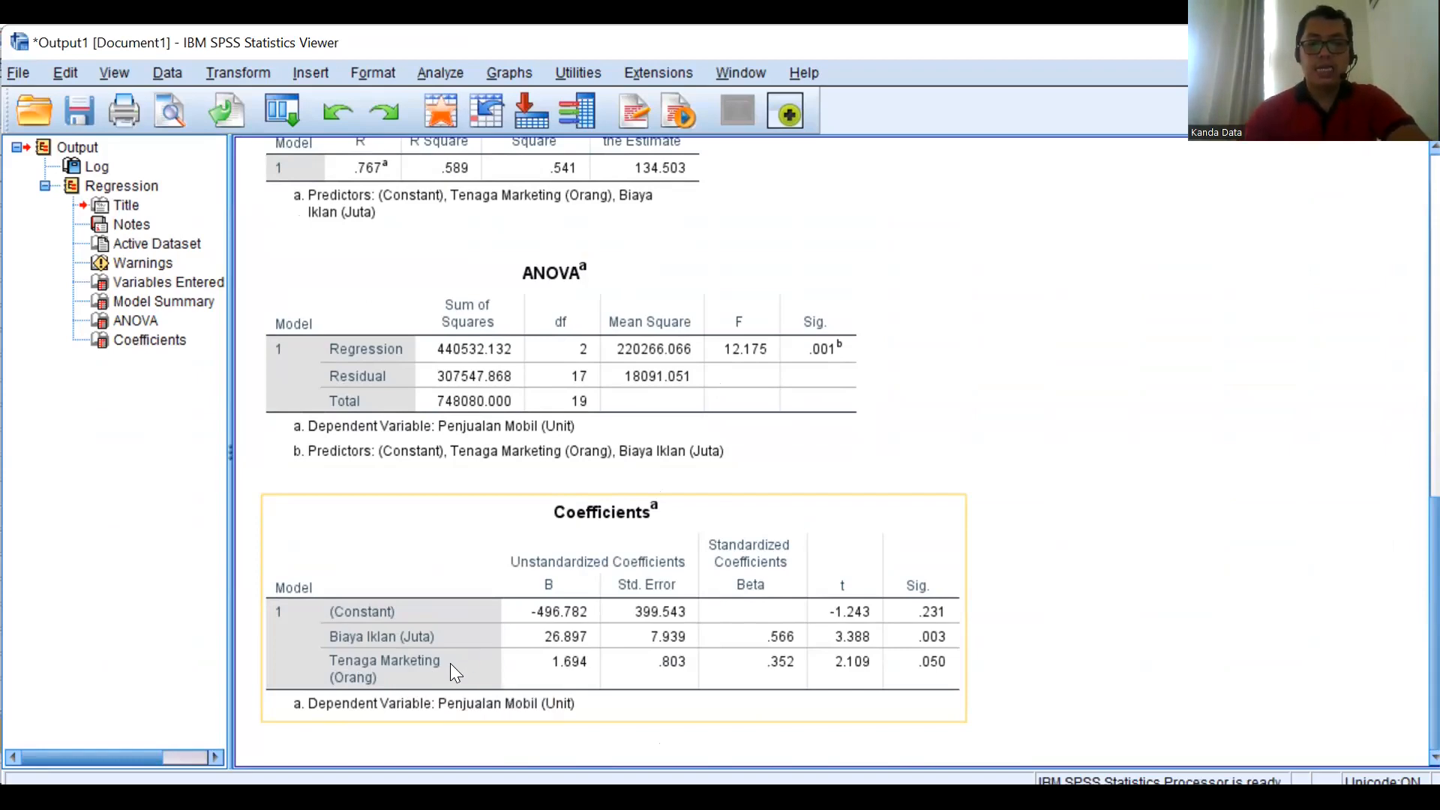
Step: Review the regression output from the Coefficients table up to the Warnings to see how the dummy variable was treated
{"action": "scroll", "coordinate": [450, 660], "scroll_direction": "up", "scroll_amount": 10}
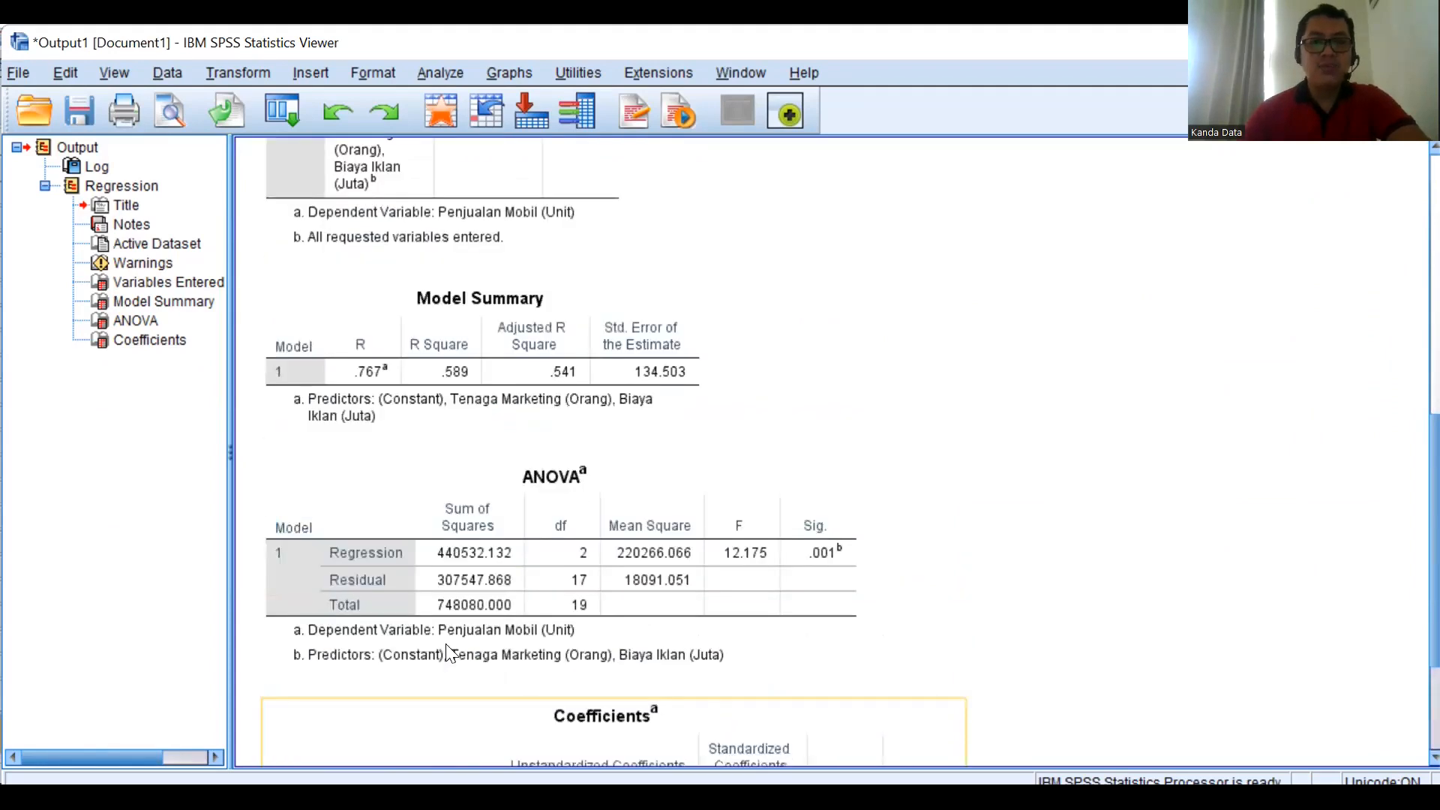
{"action": "scroll", "coordinate": [451, 432], "scroll_direction": "up", "scroll_amount": 3}
{"action": "scroll", "coordinate": [460, 426], "scroll_direction": "down", "scroll_amount": 3}
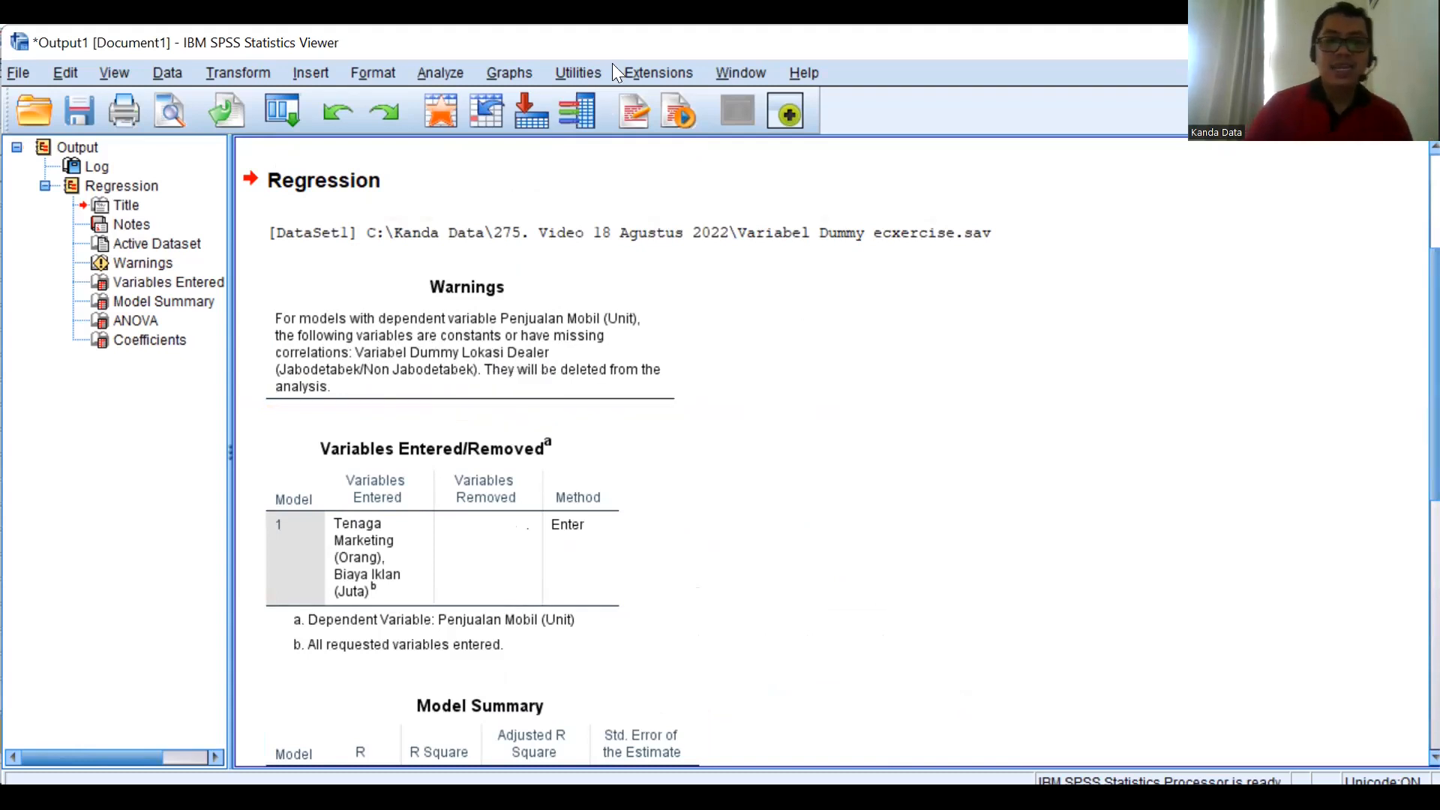
Step: Return to the dataset and check the dummy values in column D row by row
{"action": "key", "text": "alt+Tab"}
{"action": "scroll", "coordinate": [426, 297], "scroll_direction": "down", "scroll_amount": 2}
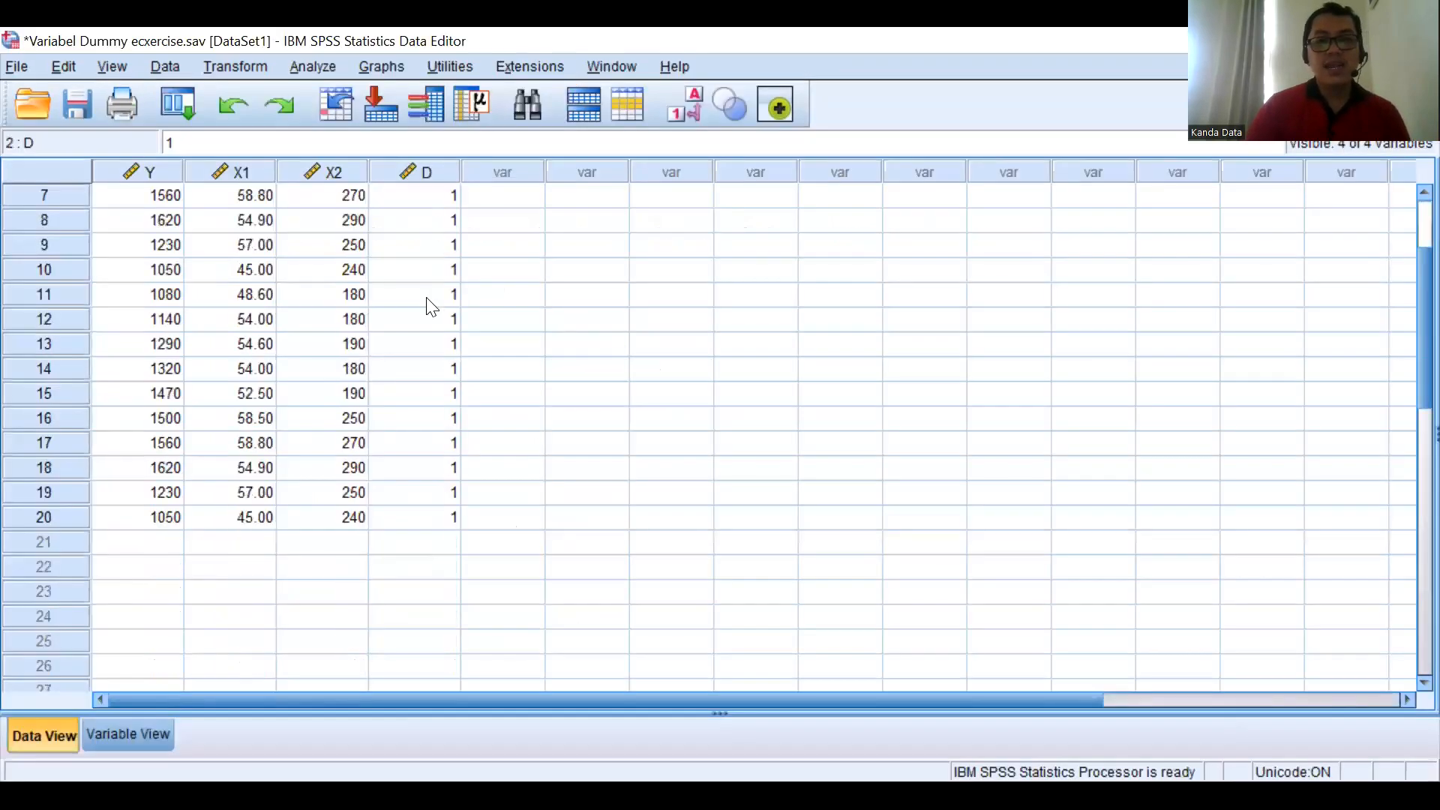
{"action": "left_click", "coordinate": [431, 516]}
{"action": "scroll", "coordinate": [429, 480], "scroll_direction": "up", "scroll_amount": 2}
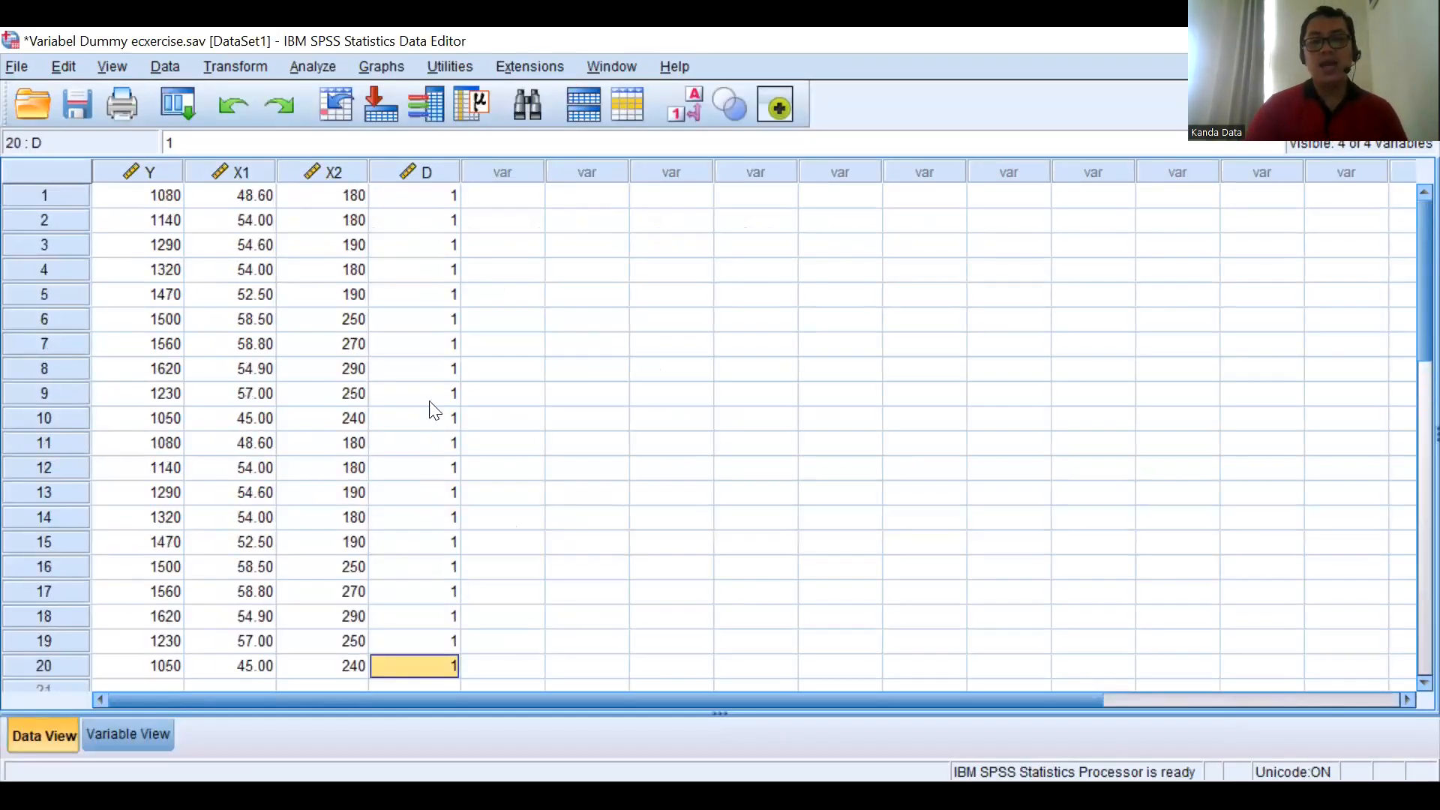
{"action": "left_click", "coordinate": [421, 198]}
{"action": "key", "text": "Down"}
{"action": "key", "text": "Down"}
{"action": "key", "text": "Down"}
{"action": "key", "text": "Down"}
{"action": "key", "text": "Down"}
{"action": "key", "text": "Down"}
{"action": "key", "text": "Down"}
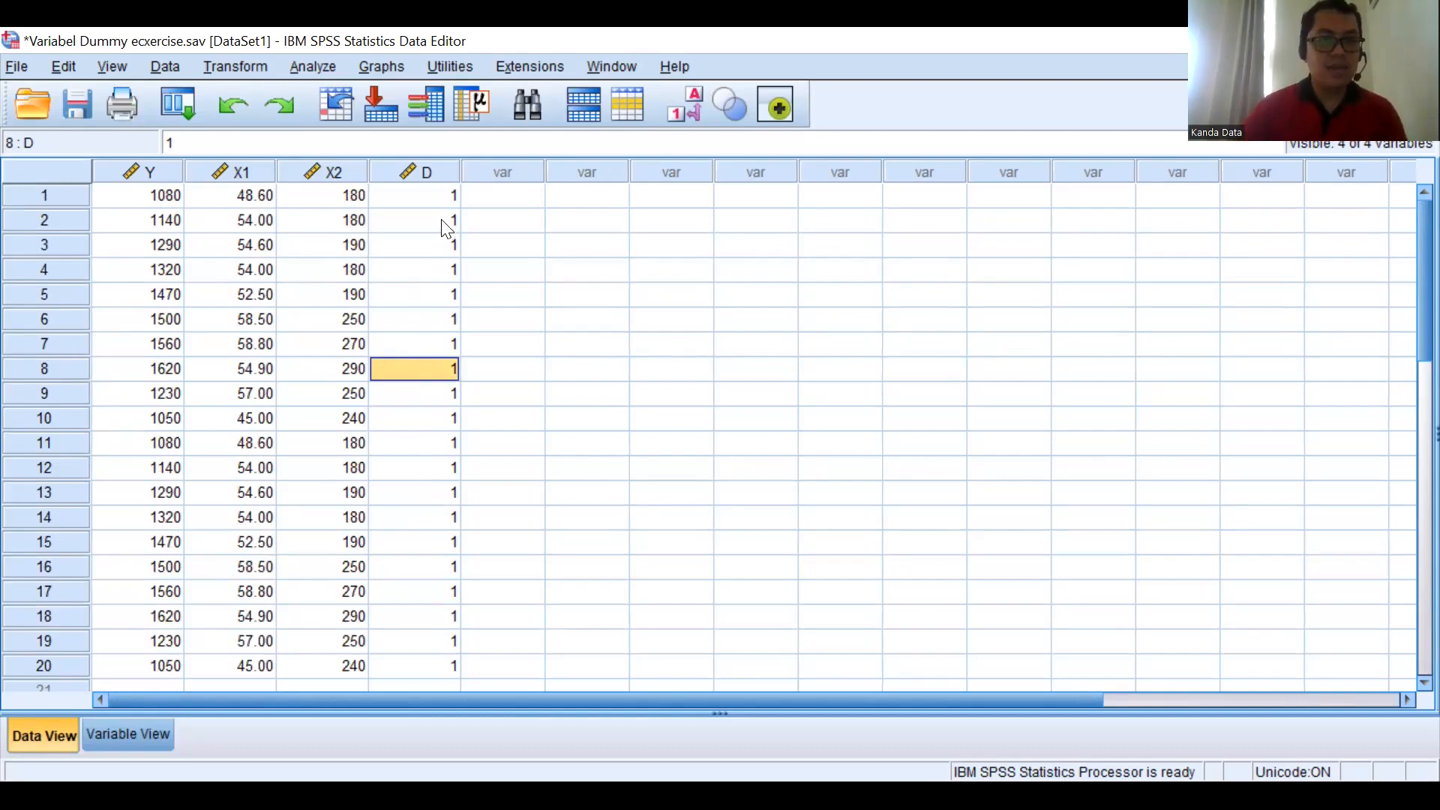
Step: Change the dummy variable D to 0 in rows 2, 6, 9, 12 and 14
{"action": "left_click", "coordinate": [444, 319]}
{"action": "scroll", "coordinate": [411, 379], "scroll_direction": "down", "scroll_amount": 3}
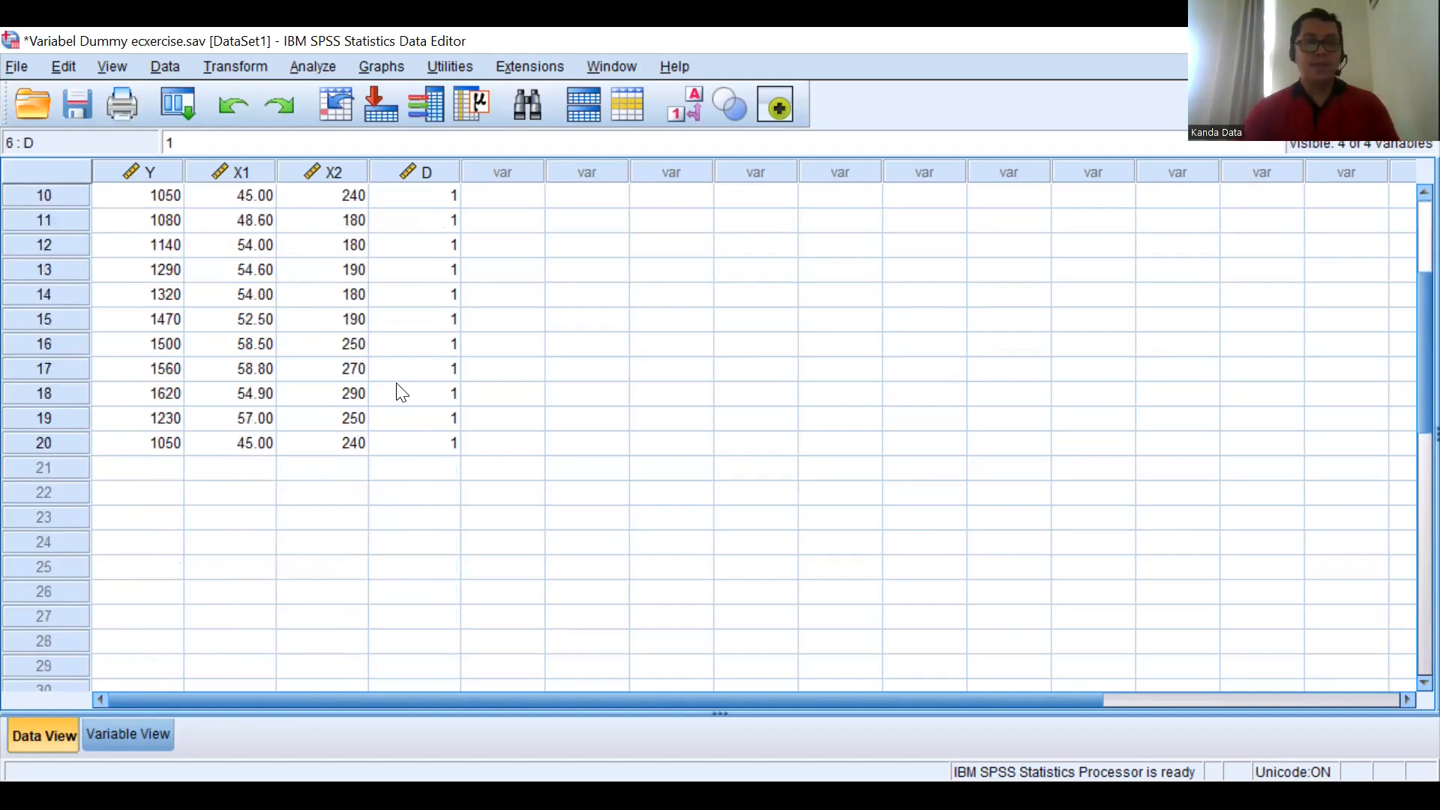
{"action": "scroll", "coordinate": [401, 384], "scroll_direction": "up", "scroll_amount": 3}
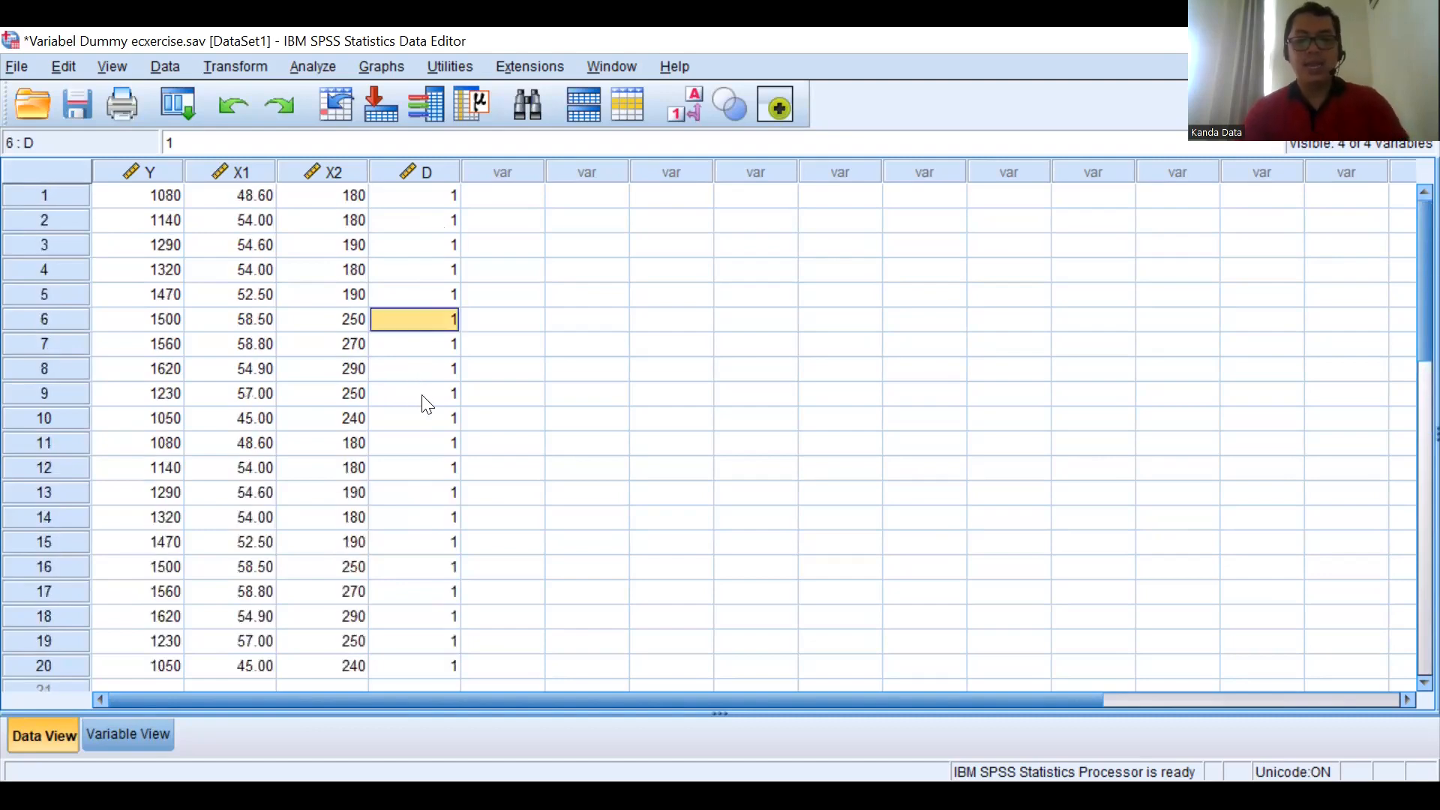
{"action": "type", "text": "0"}
{"action": "left_click", "coordinate": [412, 393]}
{"action": "type", "text": "0"}
{"action": "left_click", "coordinate": [418, 467]}
{"action": "type", "text": "0"}
{"action": "left_click", "coordinate": [424, 521]}
{"action": "type", "text": "0"}
{"action": "left_click", "coordinate": [425, 225]}
{"action": "type", "text": "0"}
{"action": "left_click", "coordinate": [559, 327]}
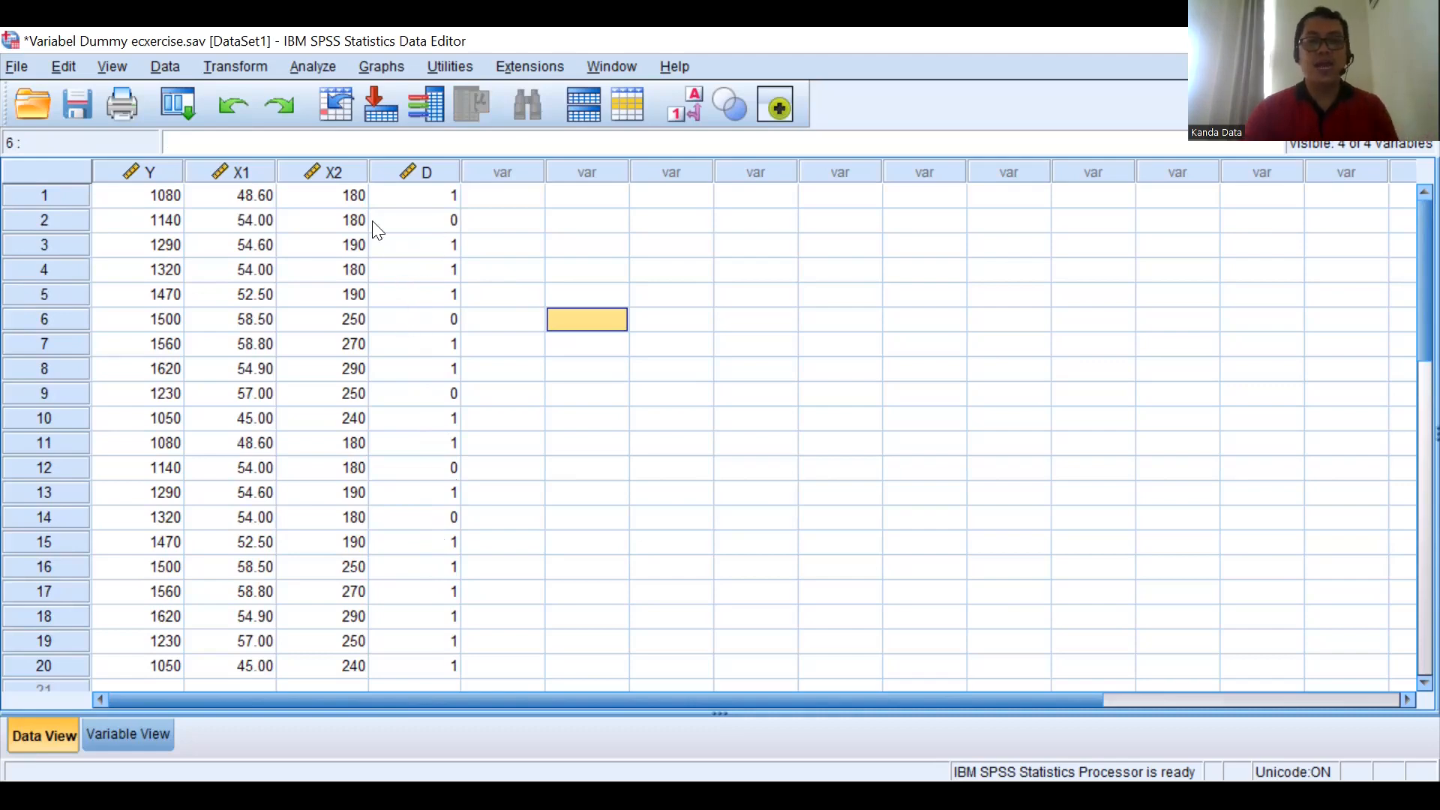
Step: Reopen Linear Regression, reset its settings and assign Penjualan Mobil (Unit) [Y] as the dependent variable
{"action": "left_click", "coordinate": [312, 68]}
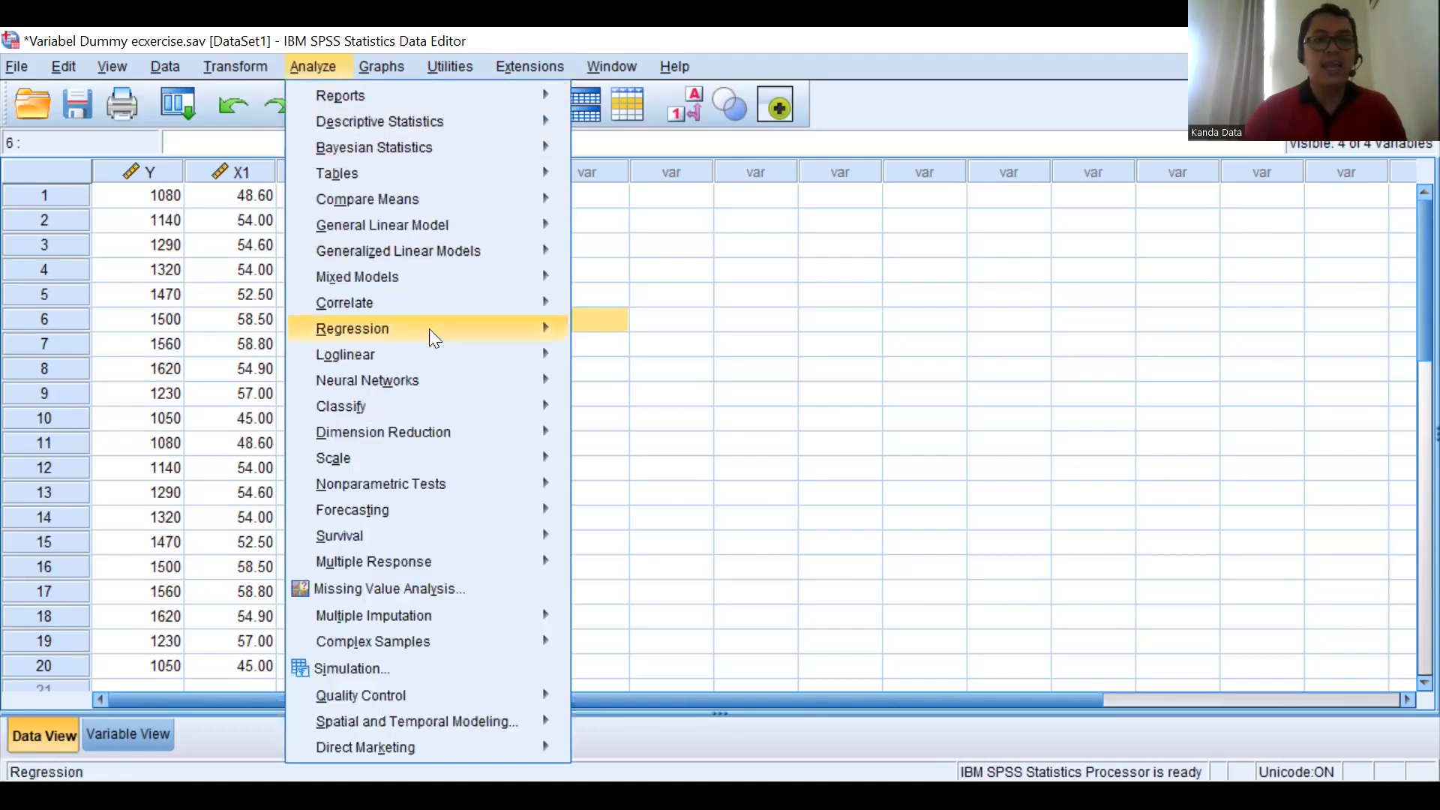
{"action": "mouse_move", "coordinate": [430, 330]}
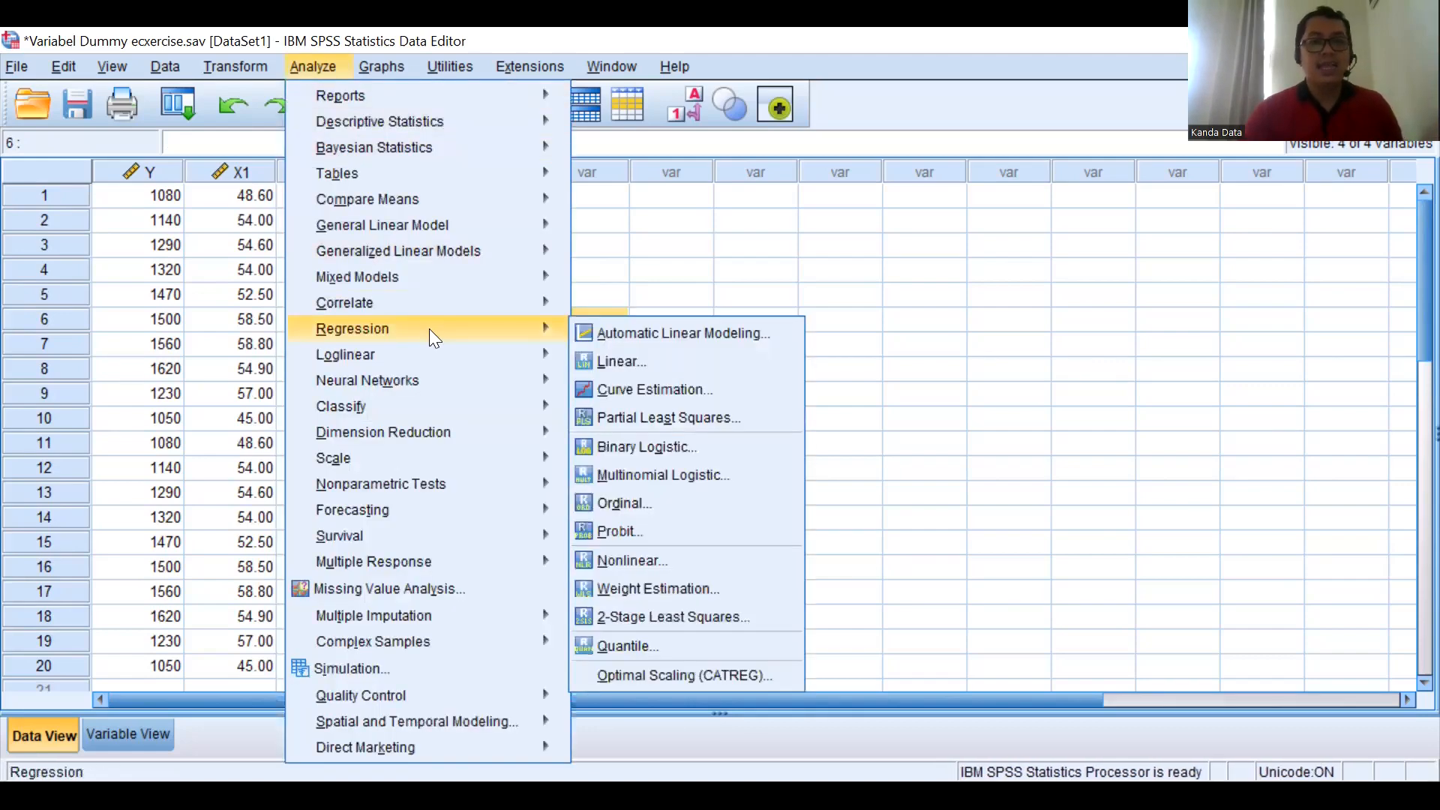
{"action": "left_click", "coordinate": [624, 357]}
{"action": "left_click", "coordinate": [584, 582]}
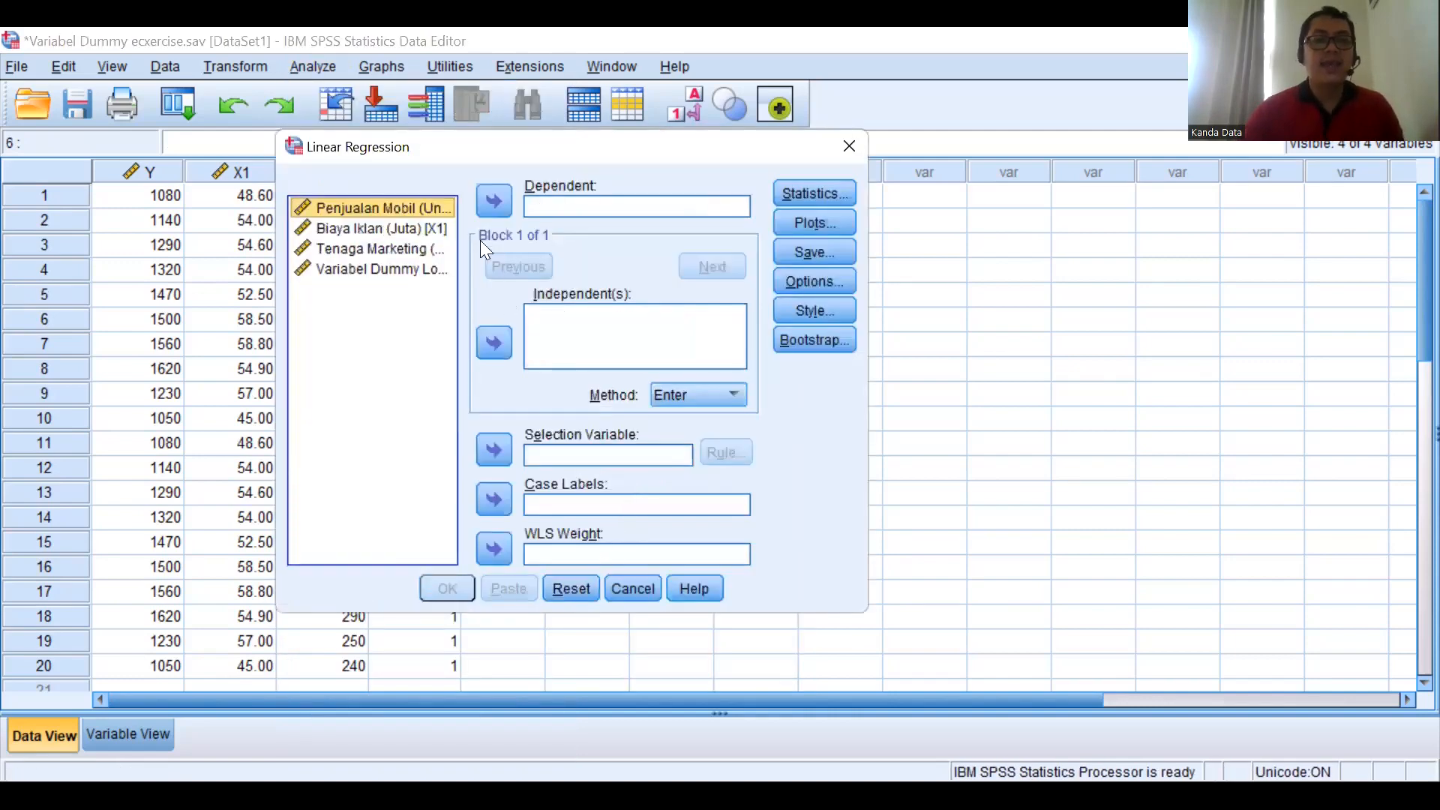
{"action": "left_click", "coordinate": [491, 206]}
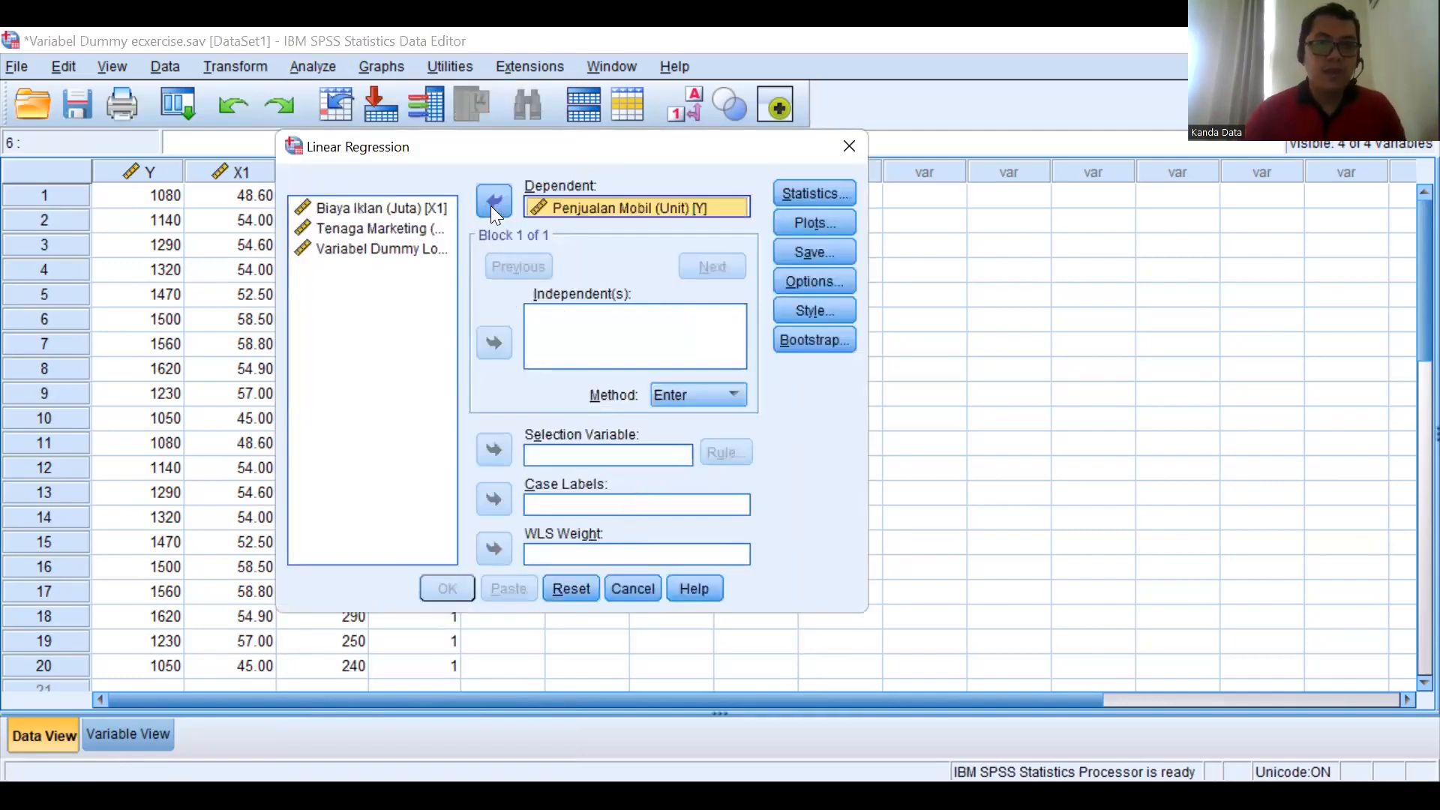
Step: Include X1, X2 and the dealer-location dummy as independents using the Enter method, and rerun the regression
{"action": "left_click", "coordinate": [369, 213]}
{"action": "left_click", "coordinate": [386, 248], "text": "shift"}
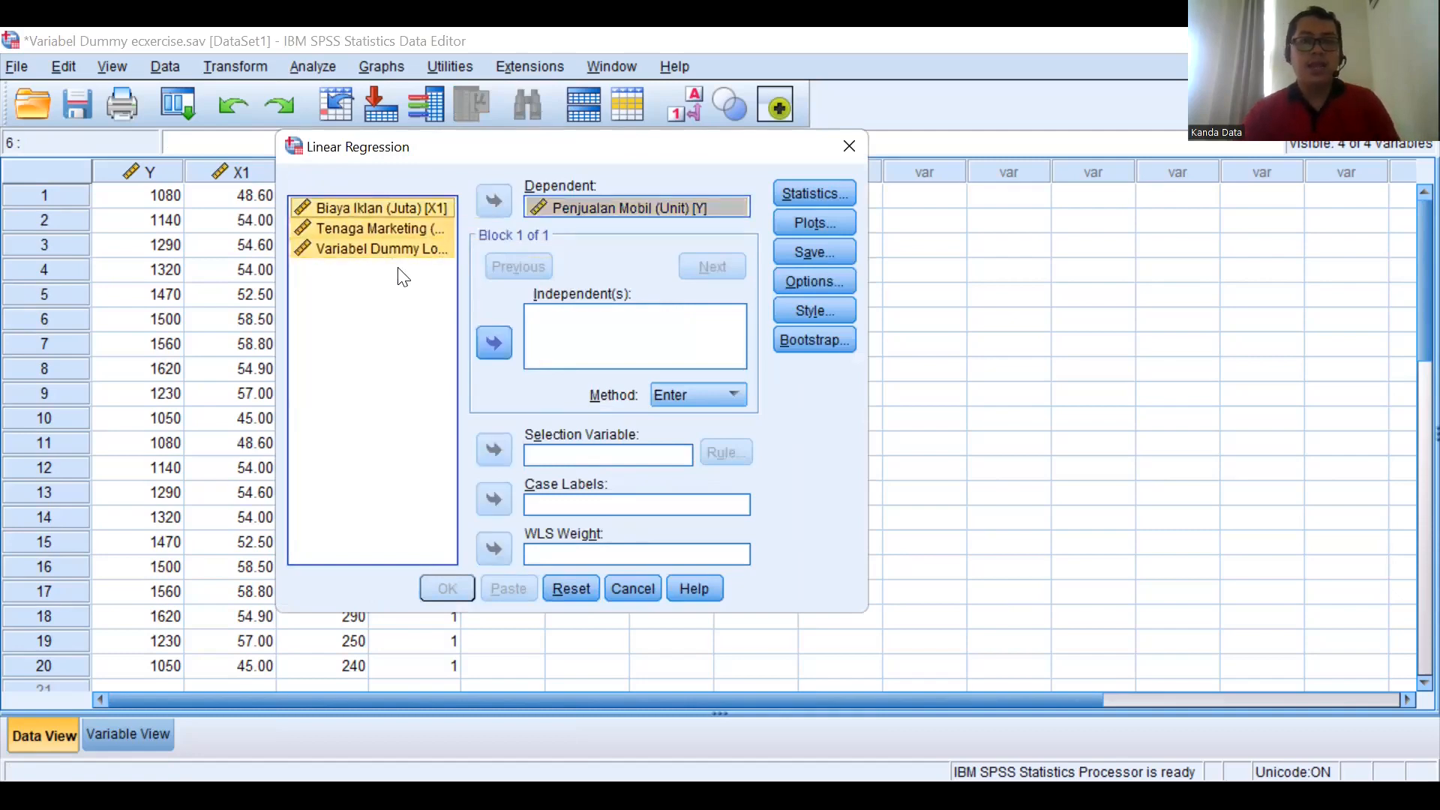
{"action": "left_click", "coordinate": [489, 340]}
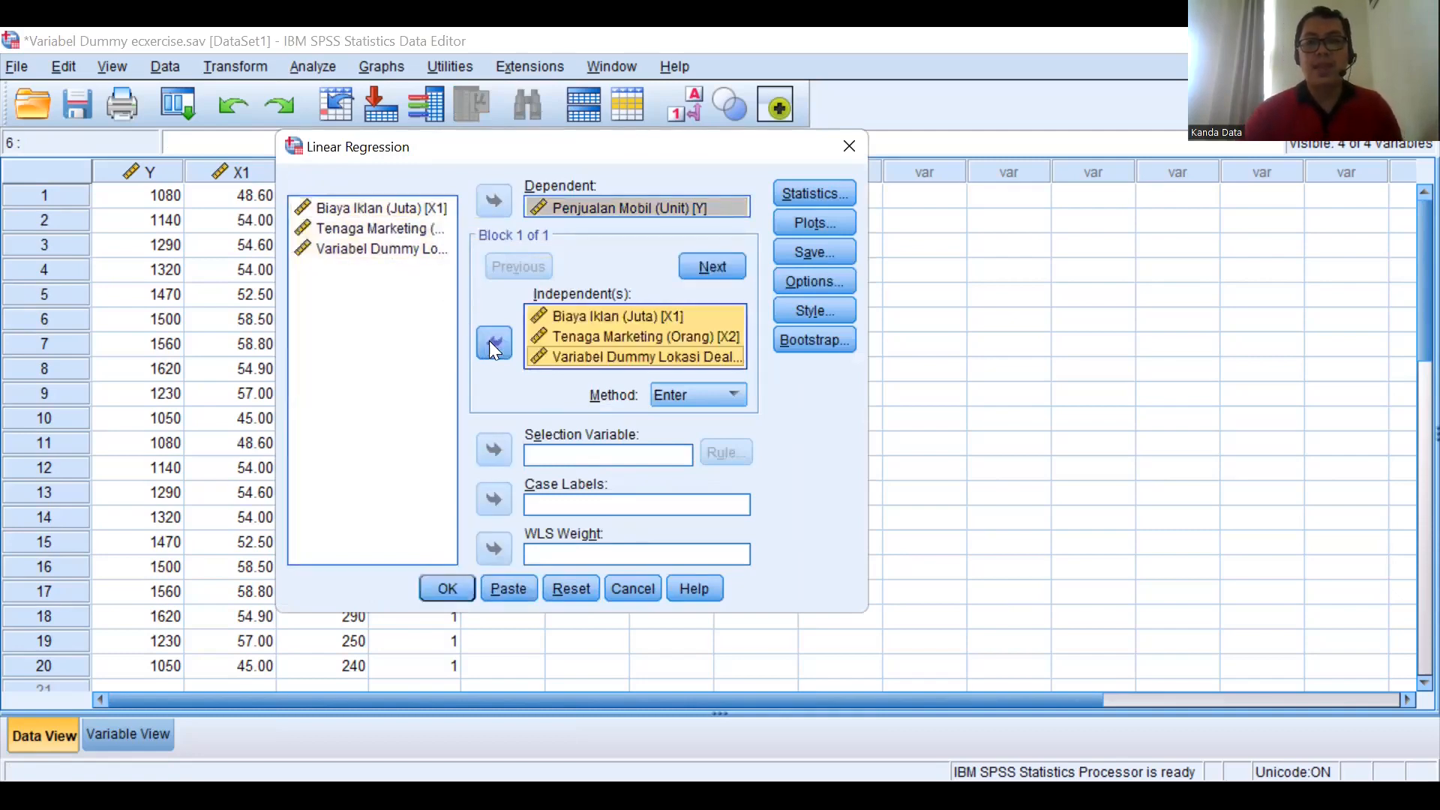
{"action": "left_click", "coordinate": [447, 589]}
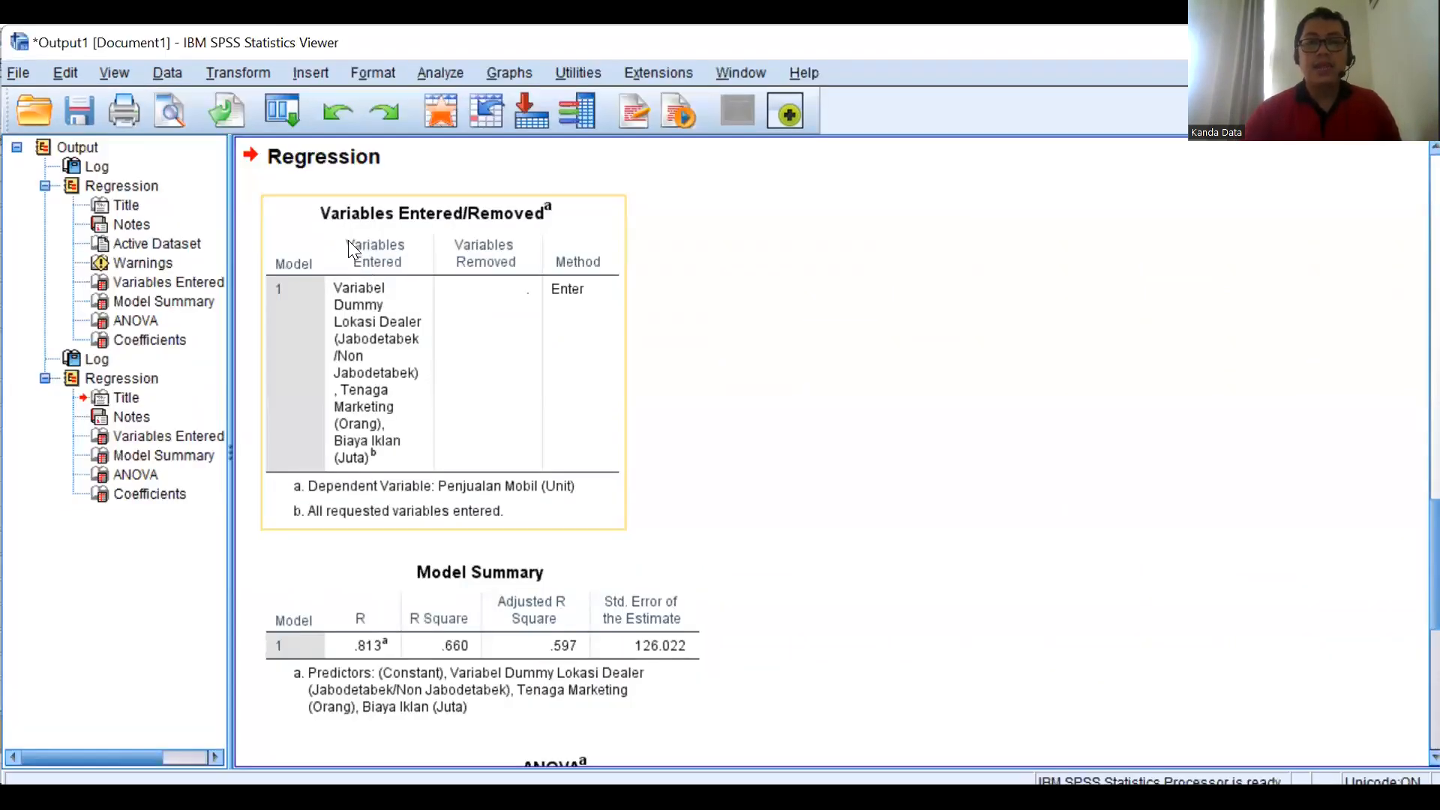
Step: Review the new Model Summary and ANOVA tables, and select the Coefficients table to examine the dummy variable's row
{"action": "scroll", "coordinate": [646, 439], "scroll_direction": "down", "scroll_amount": 2}
{"action": "scroll", "coordinate": [644, 432], "scroll_direction": "down", "scroll_amount": 6}
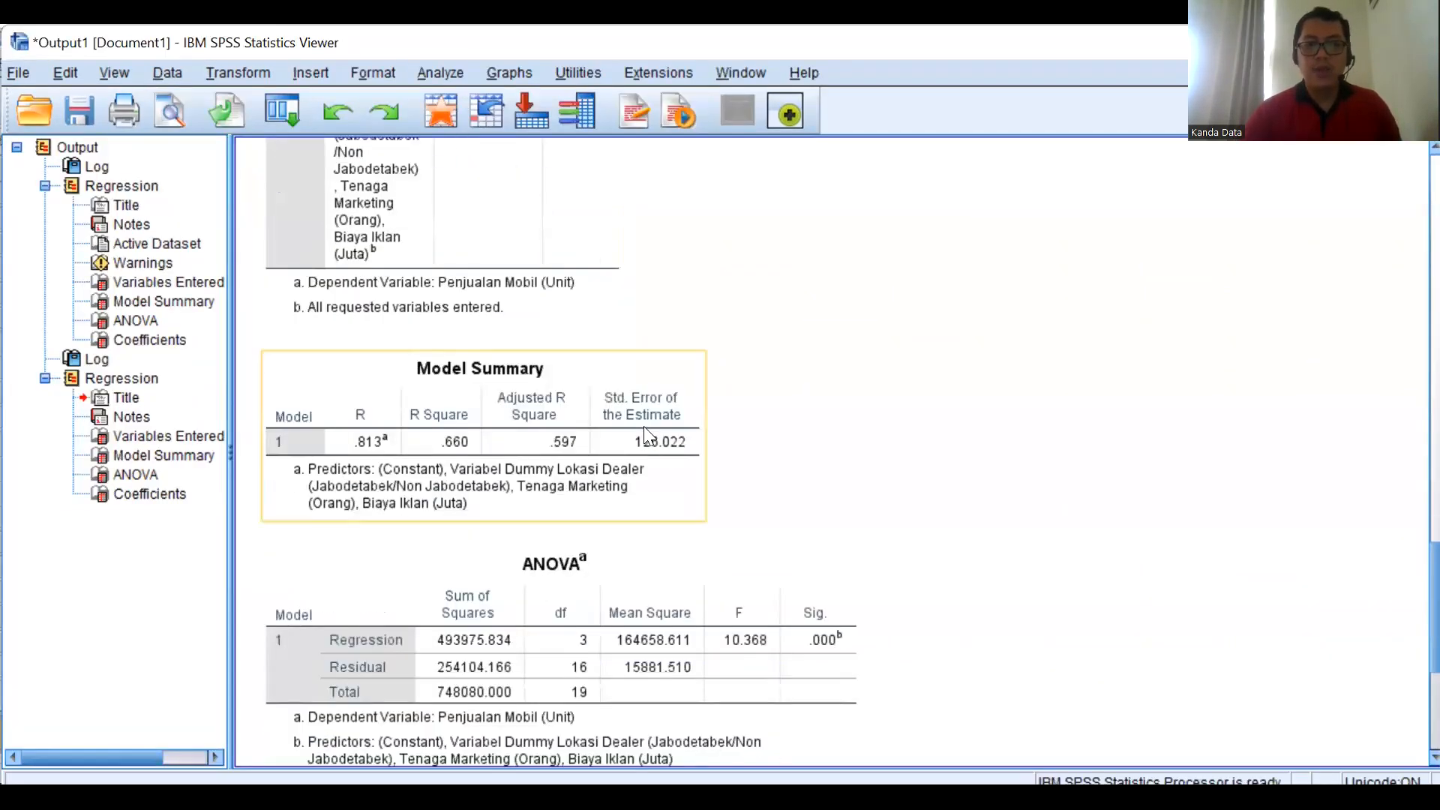
{"action": "scroll", "coordinate": [643, 426], "scroll_direction": "down", "scroll_amount": 3}
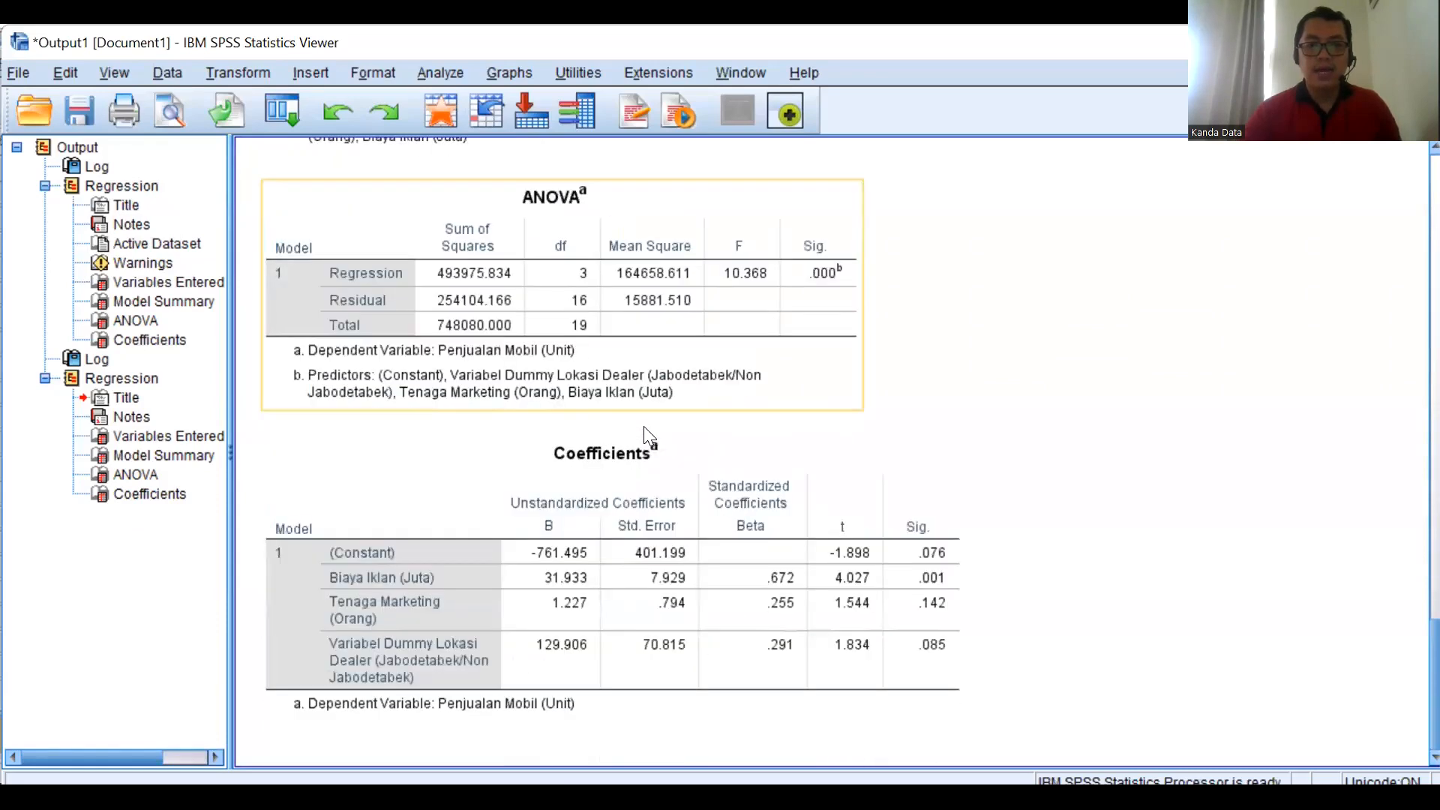
{"action": "left_click", "coordinate": [432, 659]}
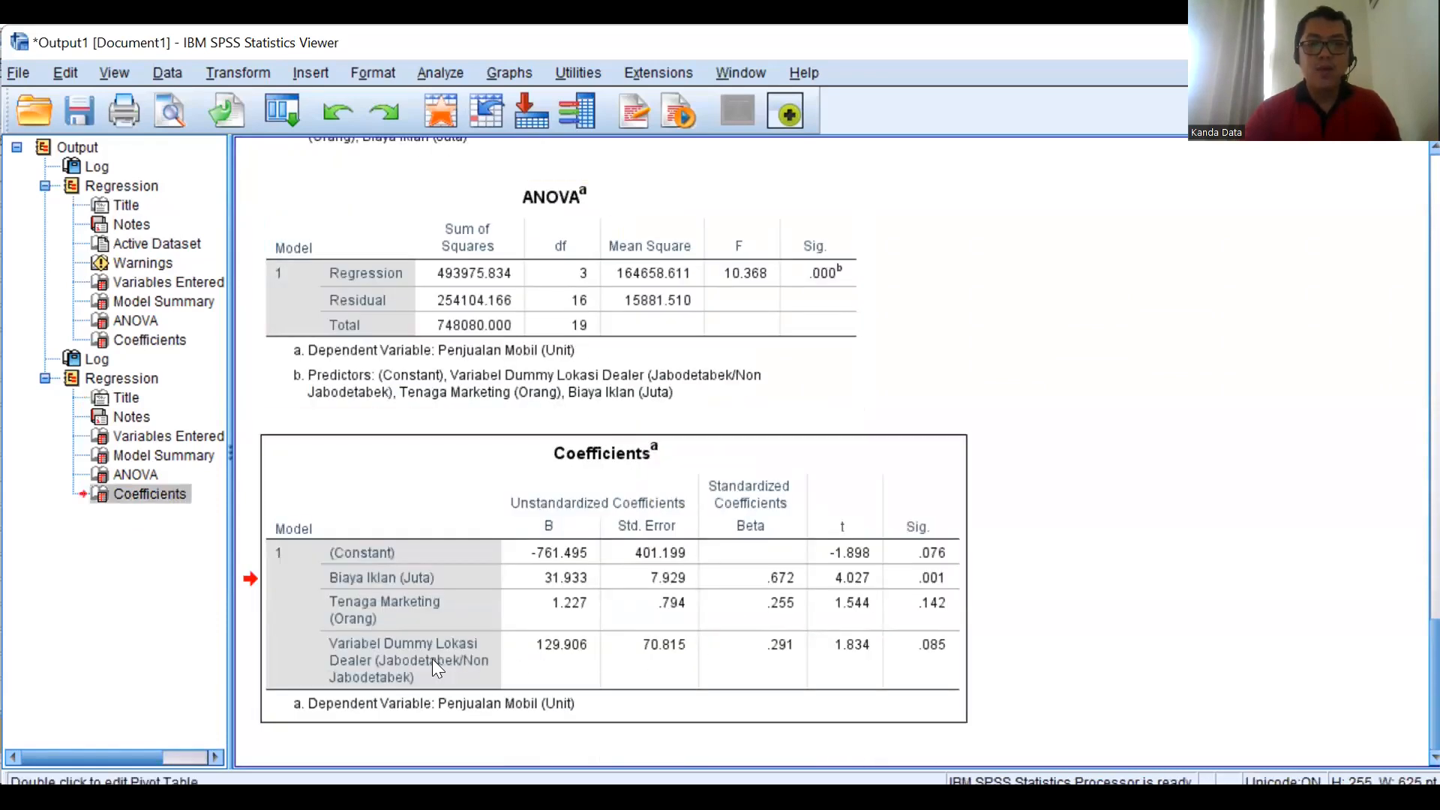